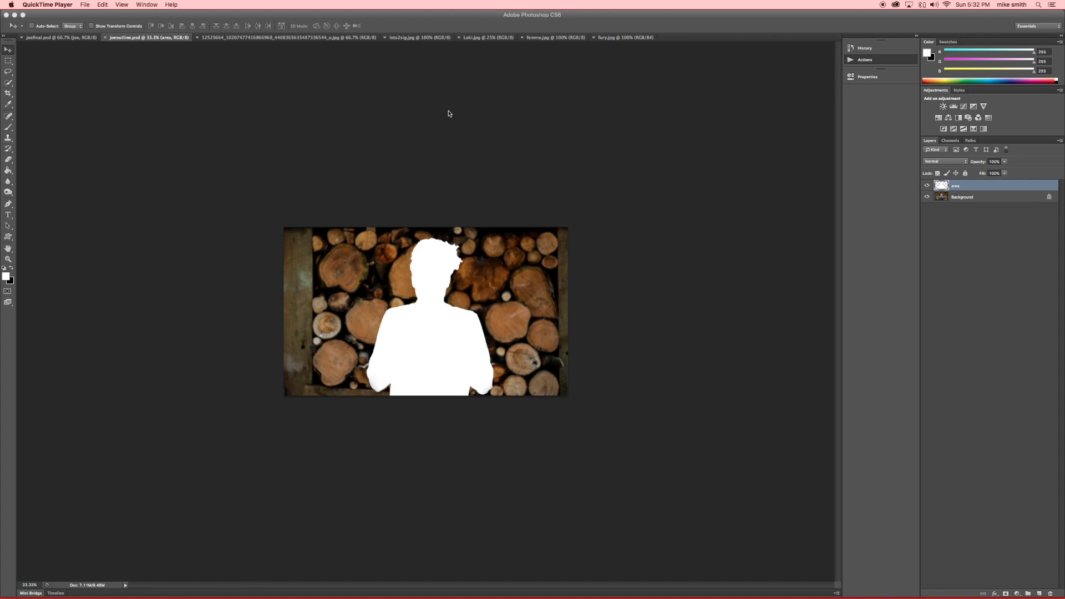
- Look through the recorded commands inside the Water Photoshop Action
click(863, 61)
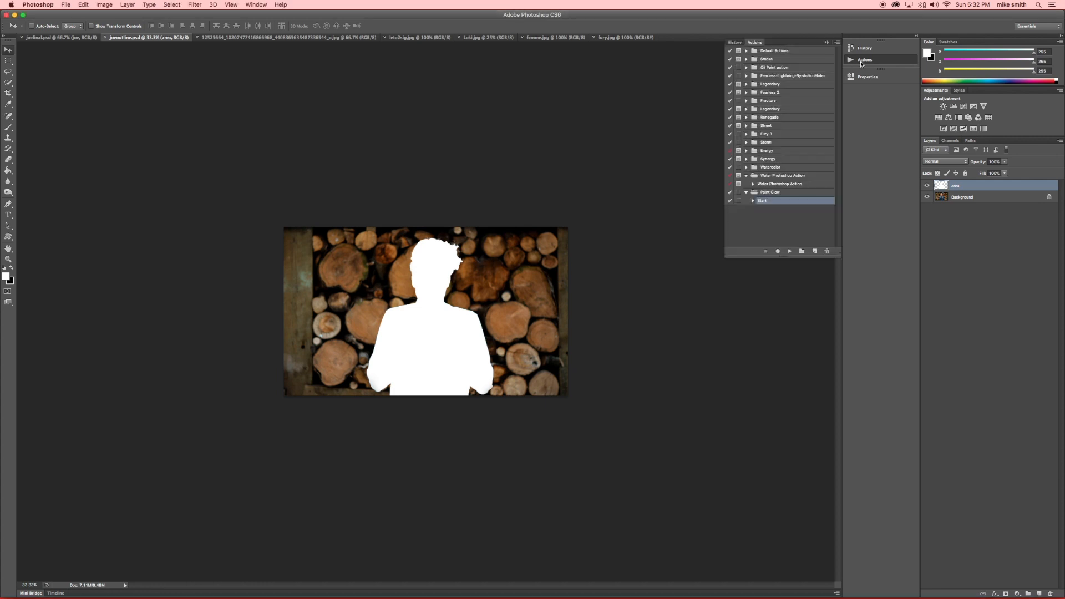
click(746, 192)
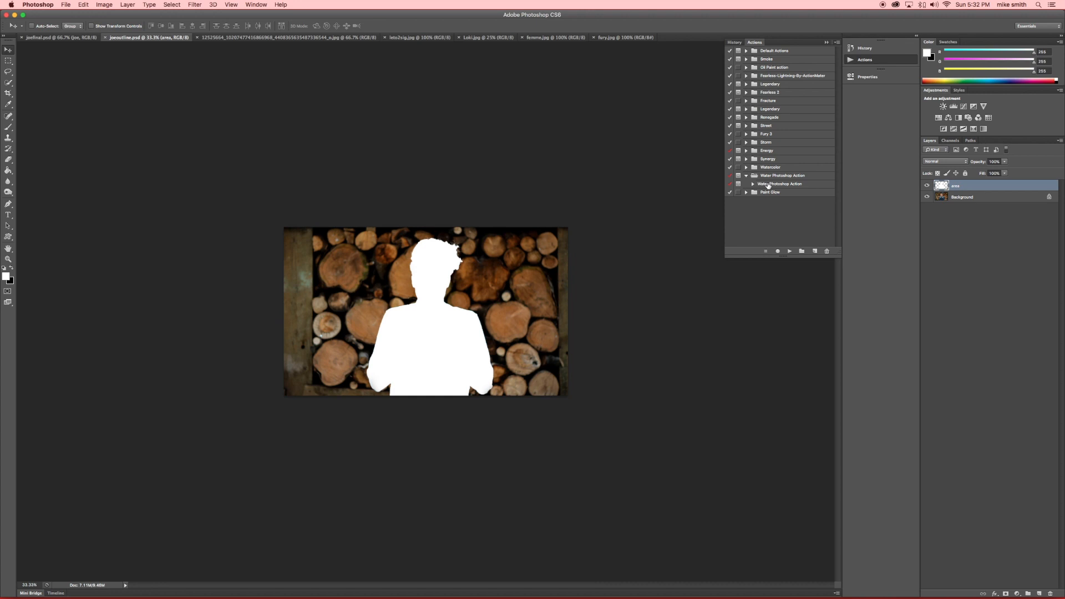
click(752, 184)
scroll(785, 205, down, 10)
scroll(785, 205, down, 10)
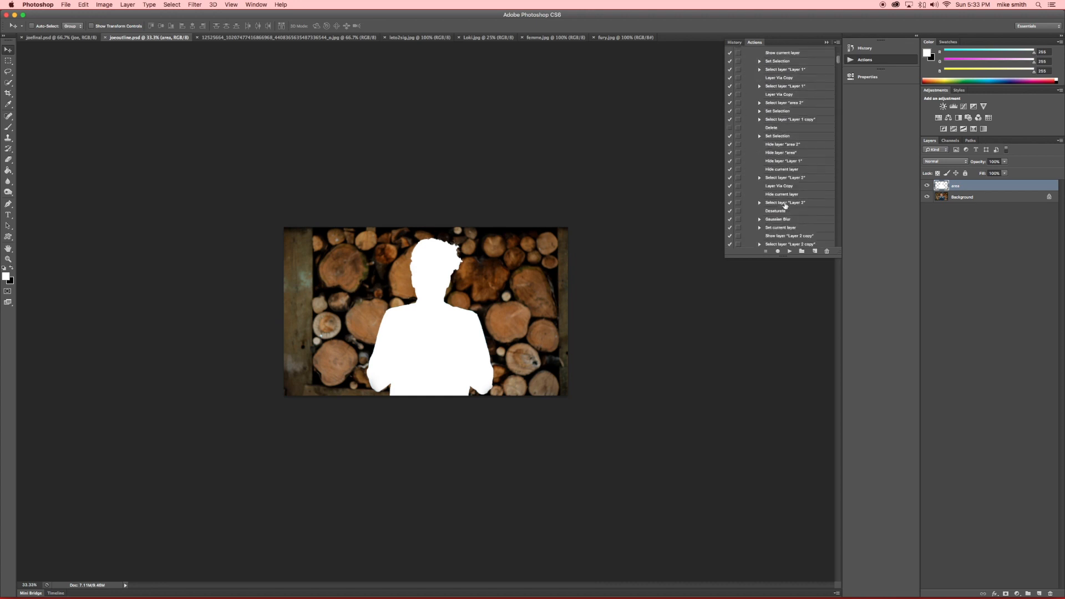
scroll(785, 205, down, 10)
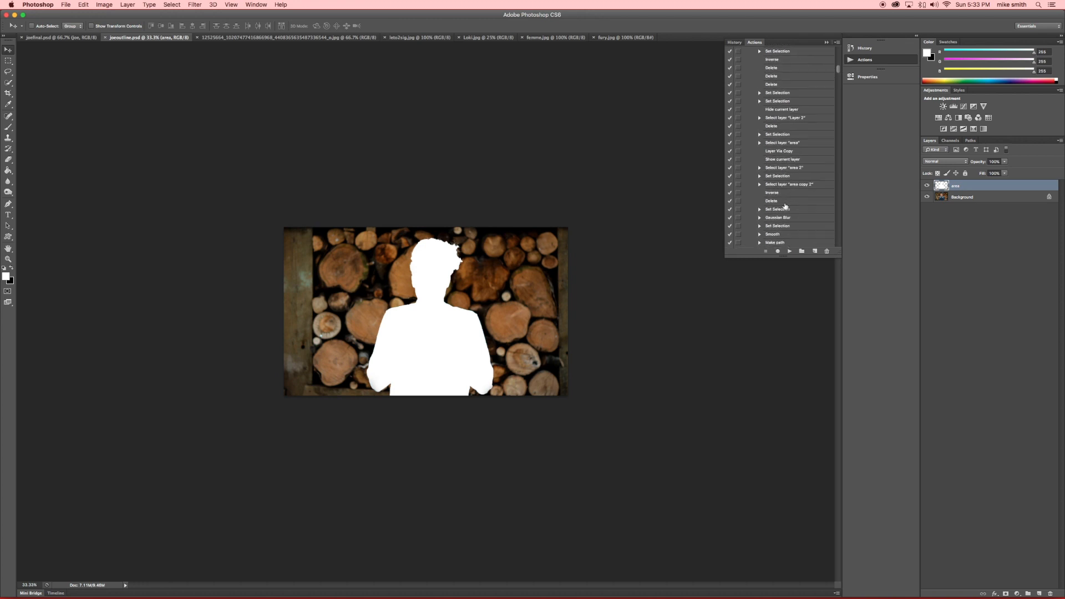
scroll(785, 206, down, 10)
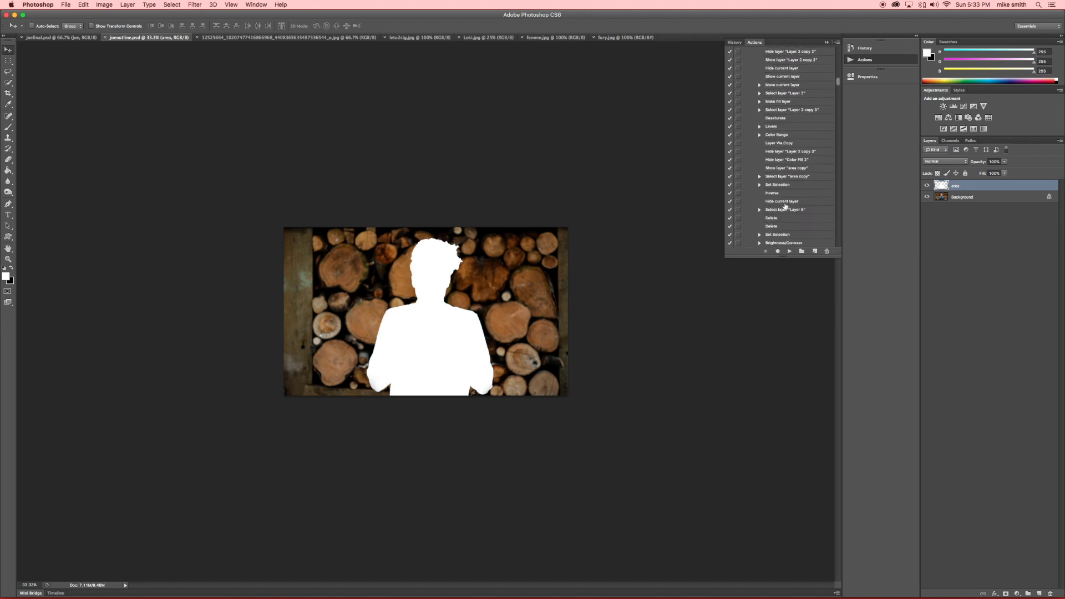
scroll(785, 206, down, 10)
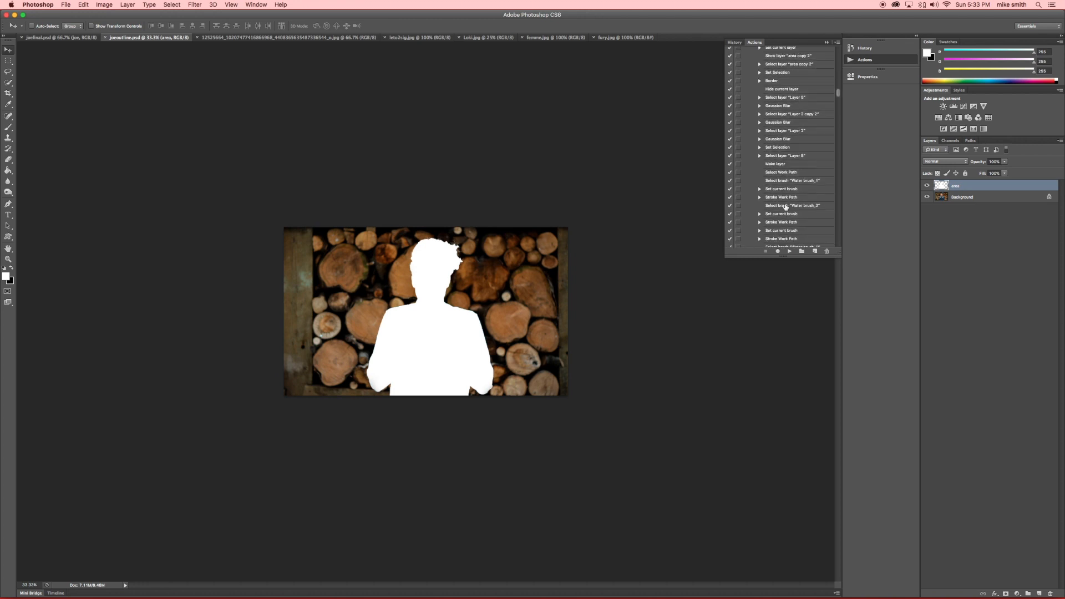
scroll(785, 207, down, 10)
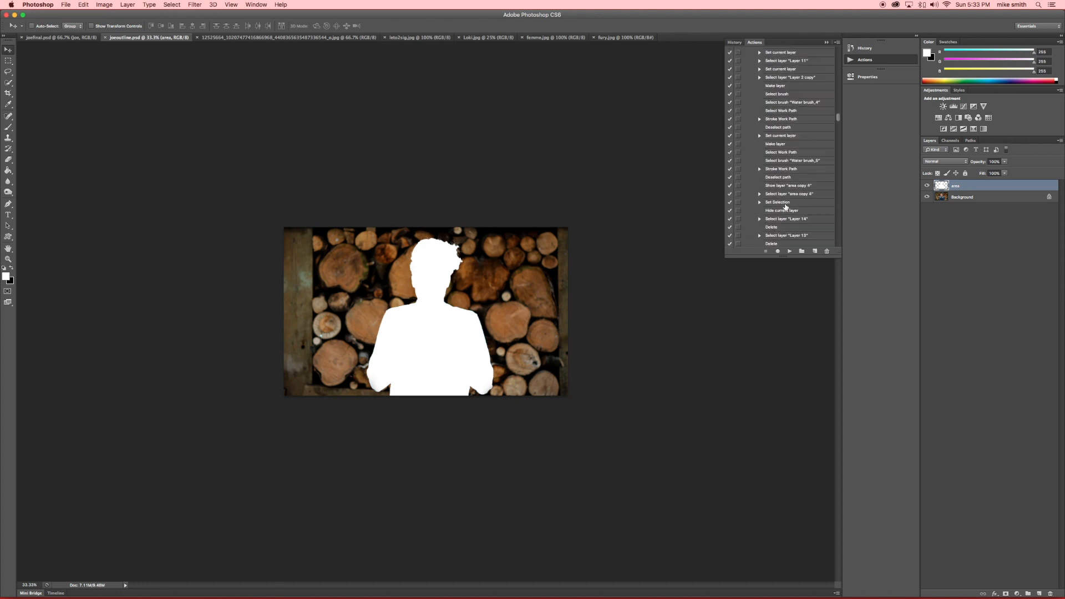
scroll(785, 207, down, 10)
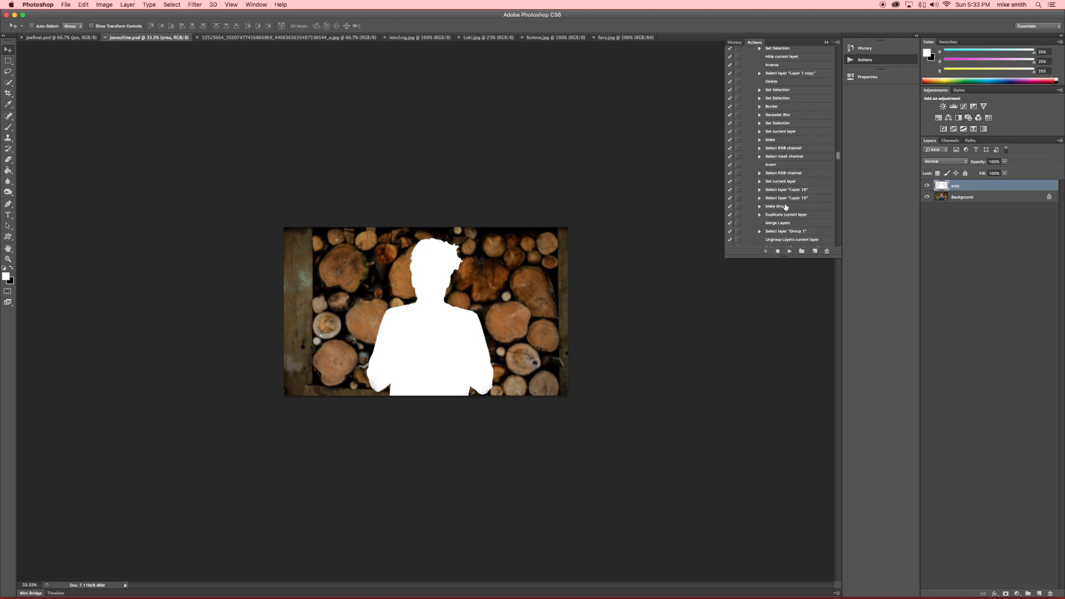
scroll(785, 207, down, 10)
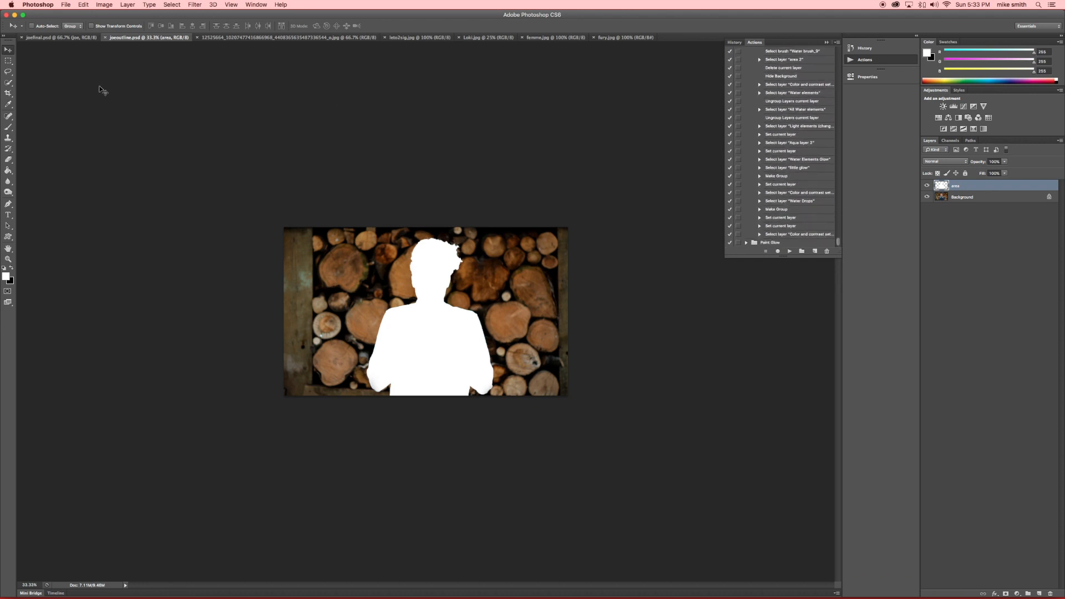
- Compare the finished water portrait with the original photo, then review the opening commands of the Water Photoshop Action
click(63, 38)
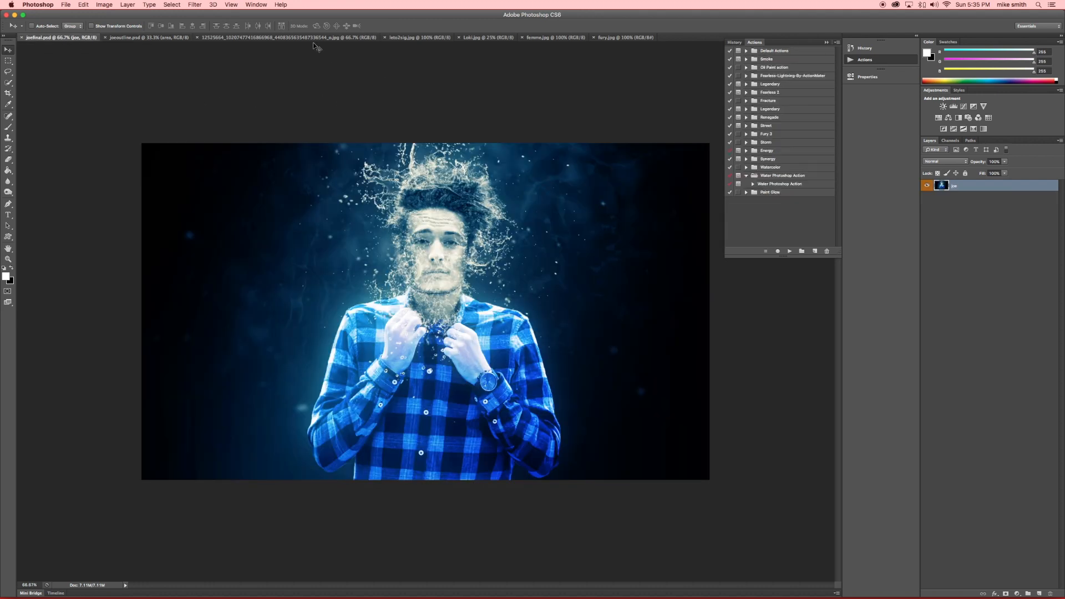
click(310, 39)
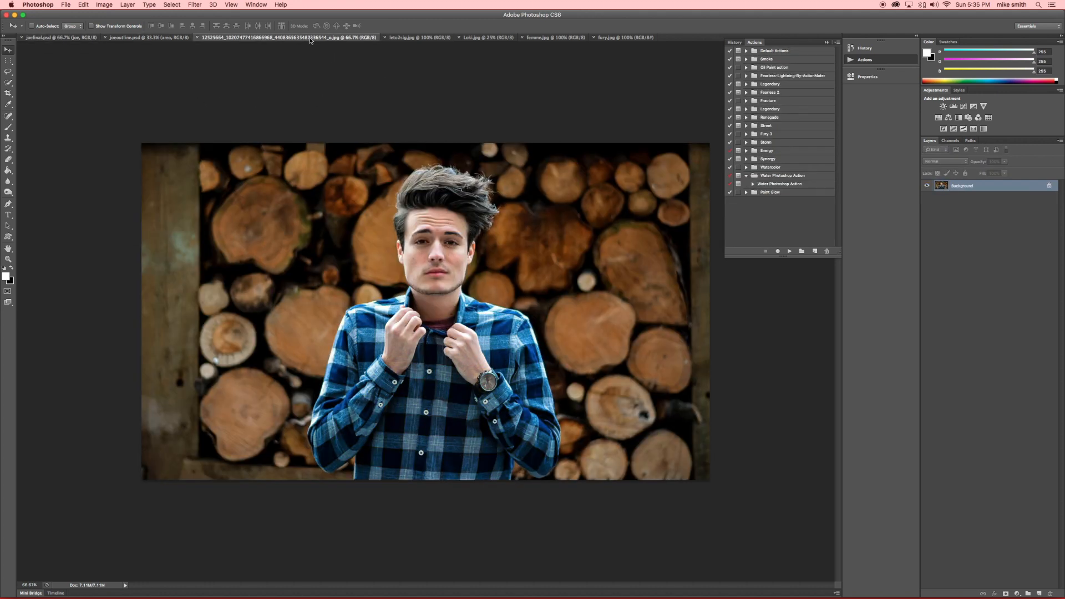
click(83, 38)
click(238, 39)
click(753, 183)
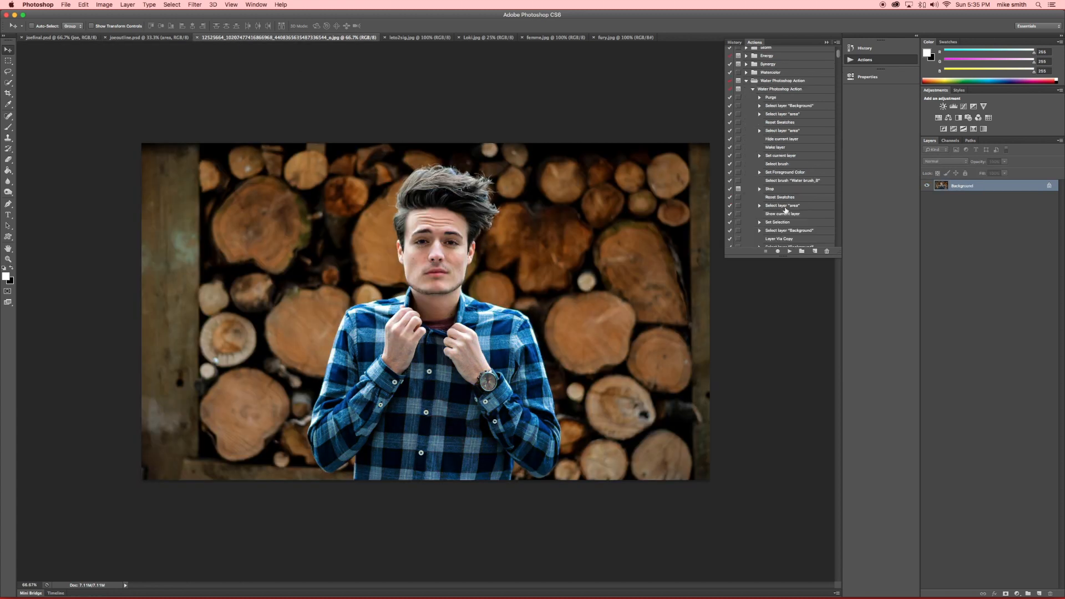
scroll(781, 173, up, 3)
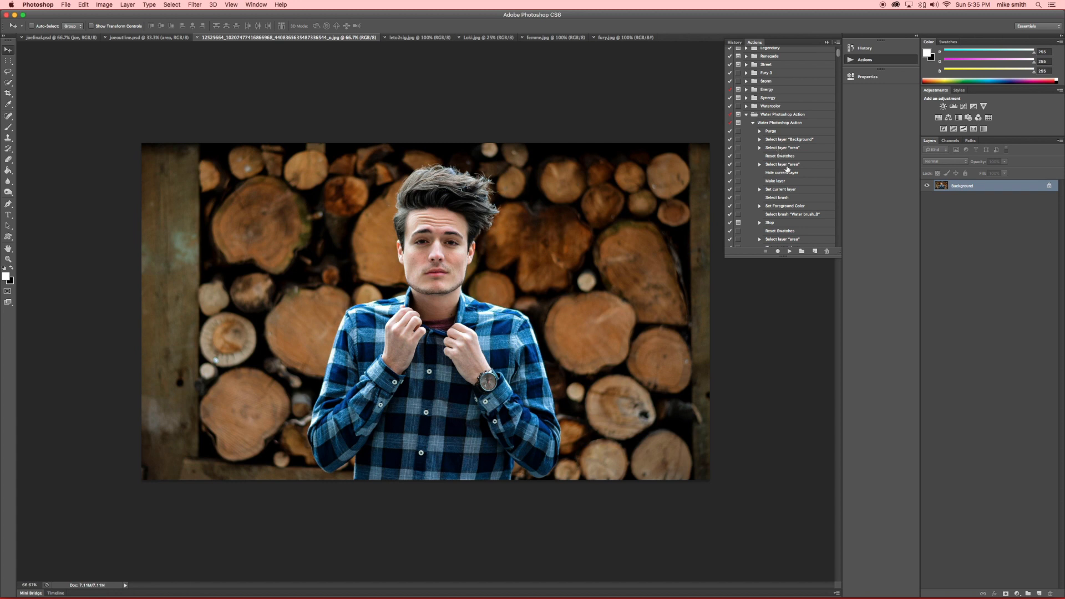
scroll(789, 180, down, 2)
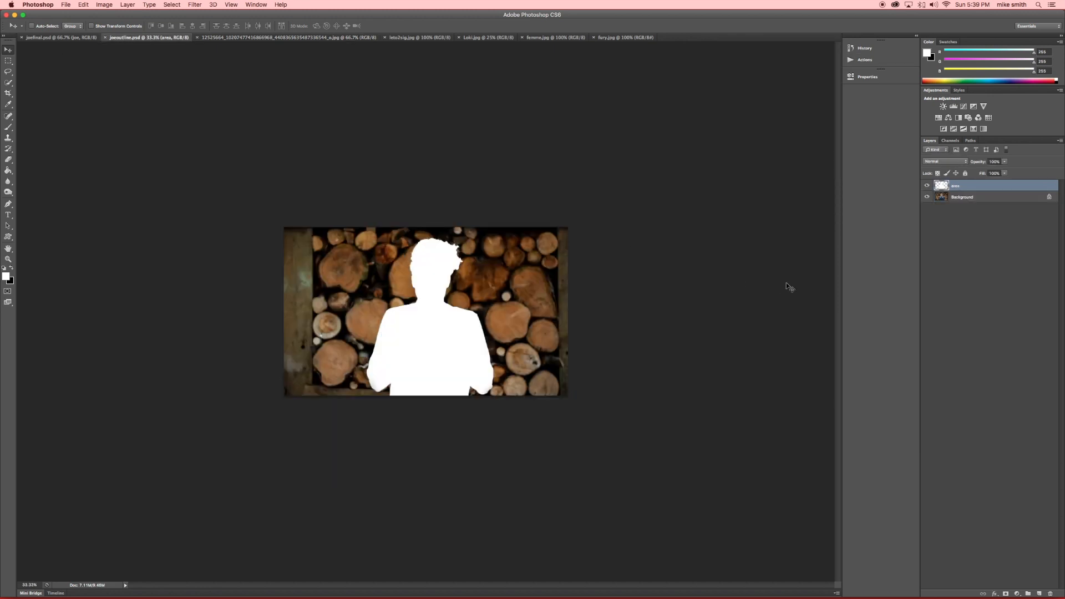
- Run the Water Photoshop Action on the outlined portrait up to its painting pause and dismiss the instructions
key(super+equal)
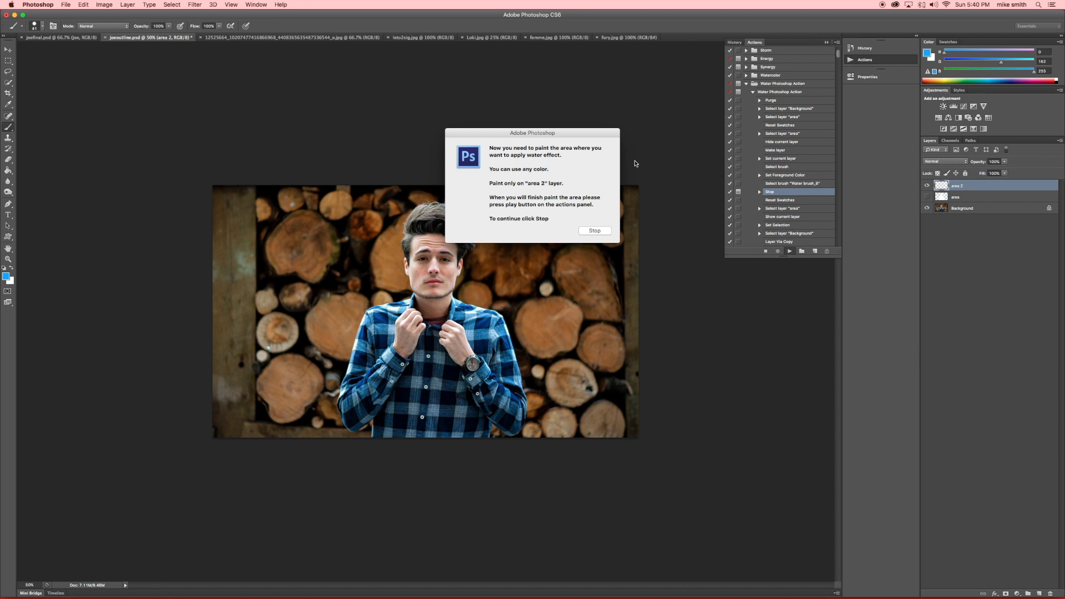
drag(580, 156, 604, 232)
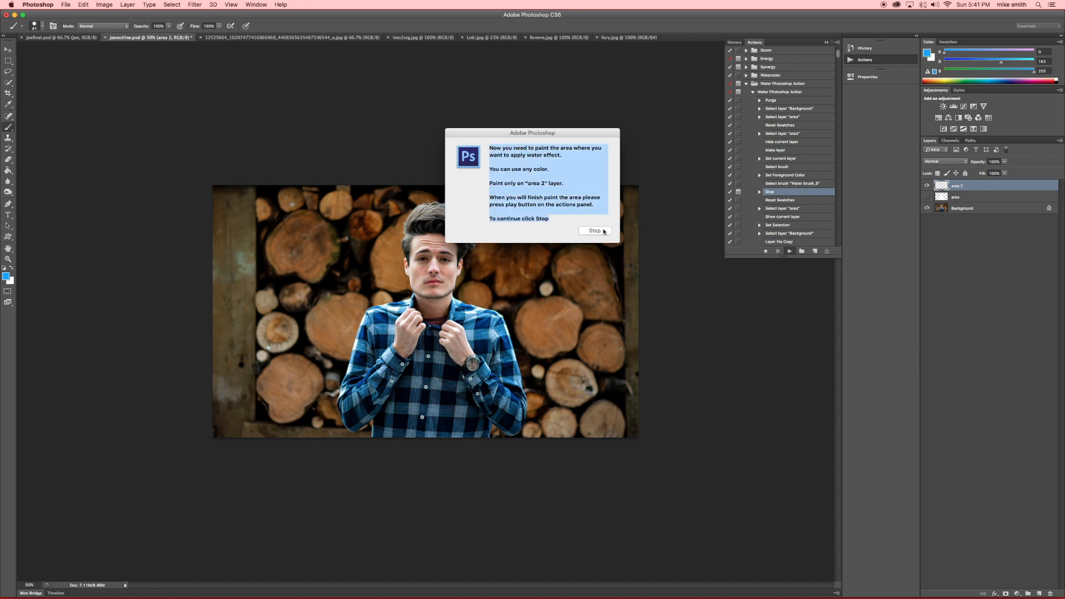
click(604, 232)
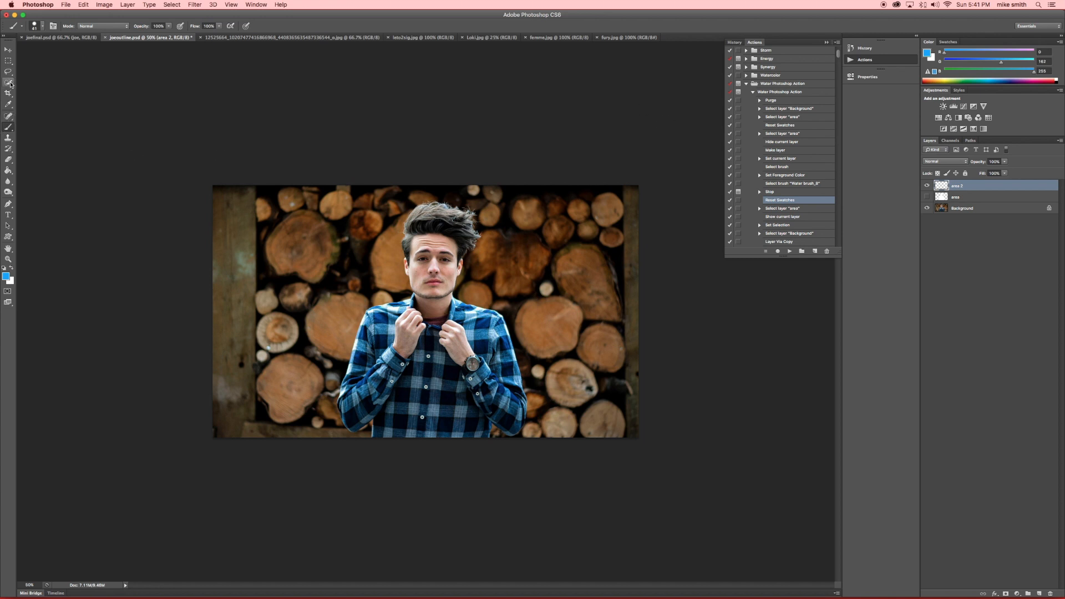
- Select the man's hair, face and neck on the Background layer with the Quick Selection tool
click(9, 83)
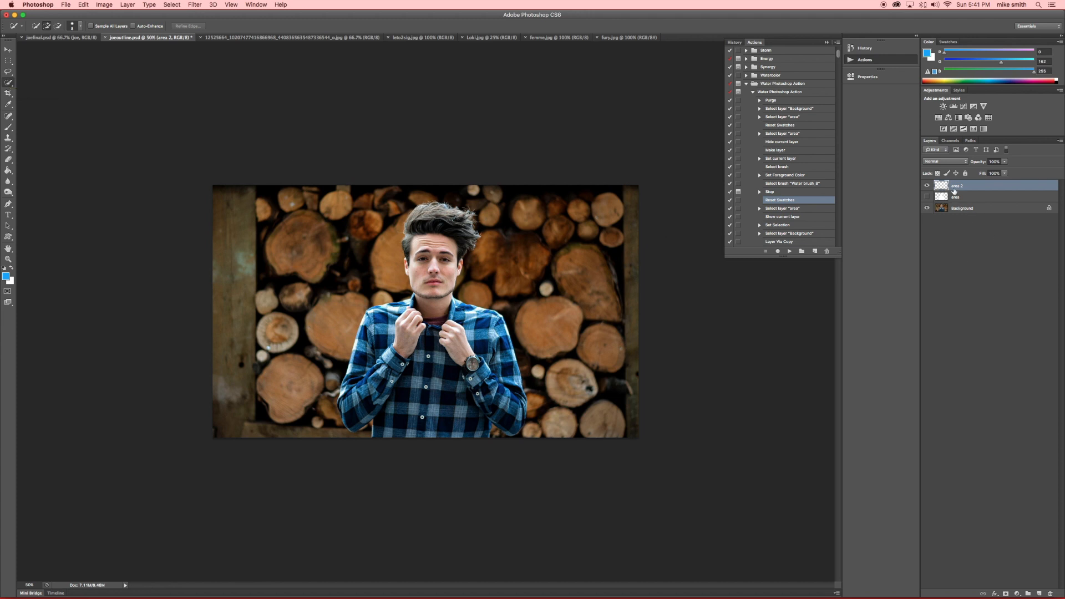
click(955, 207)
drag(421, 203, 406, 252)
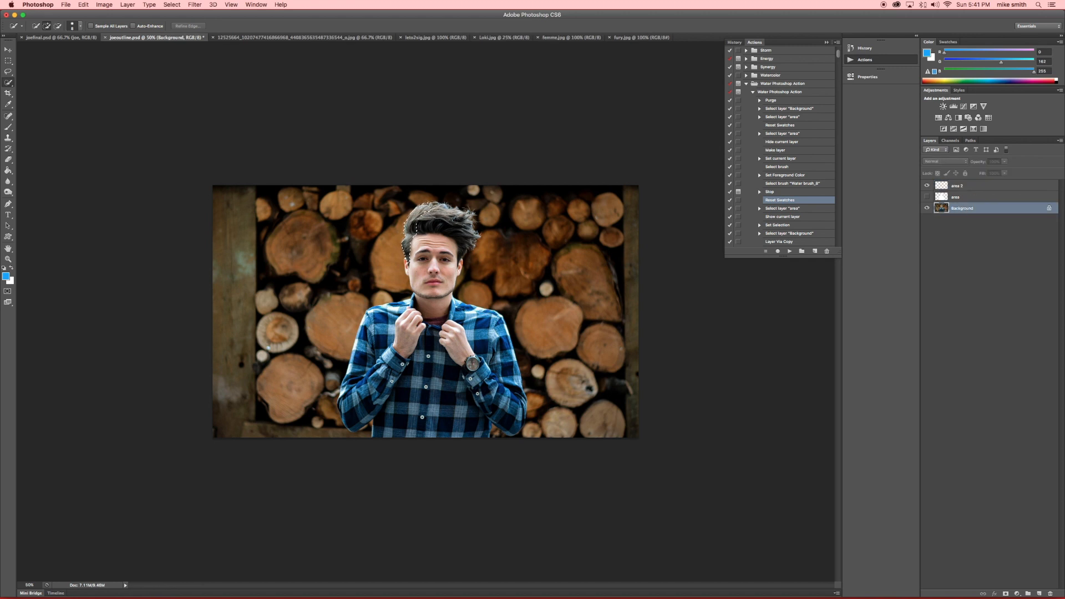
mouse_move(405, 261)
mouse_down()
mouse_move(418, 296)
mouse_move(423, 279)
mouse_move(422, 309)
mouse_move(437, 315)
mouse_move(450, 306)
mouse_move(468, 257)
mouse_up()
alt+click(471, 242)
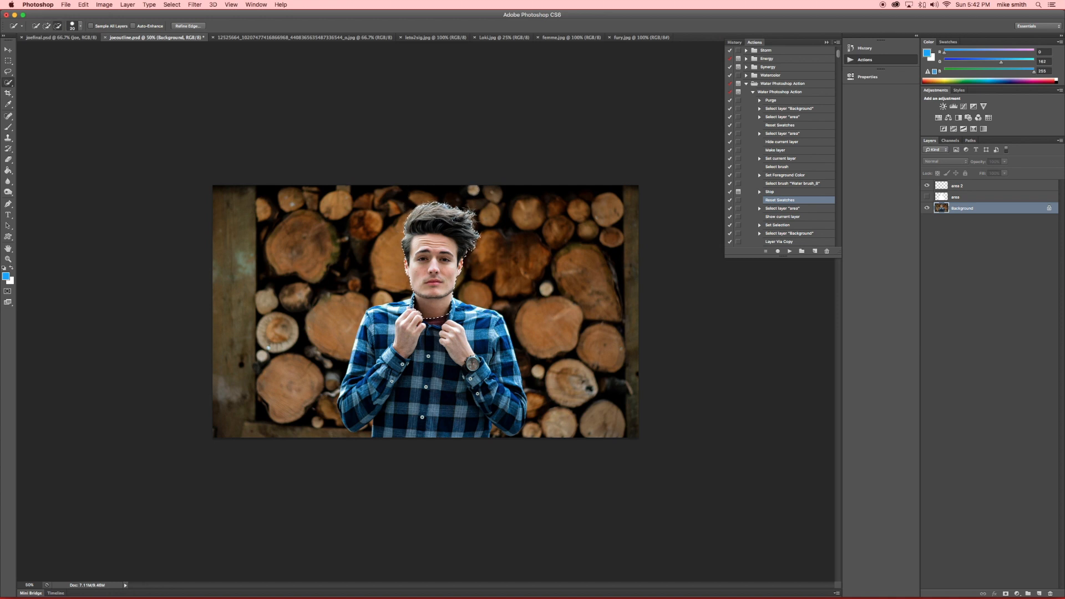
- Brush over the selected head on the area 2 layer and resume the Water Photoshop Action
key(alt+bracketright)
key(alt+bracketright)
key(b)
mouse_move(461, 228)
mouse_down()
mouse_move(430, 302)
mouse_move(441, 274)
mouse_up()
click(790, 251)
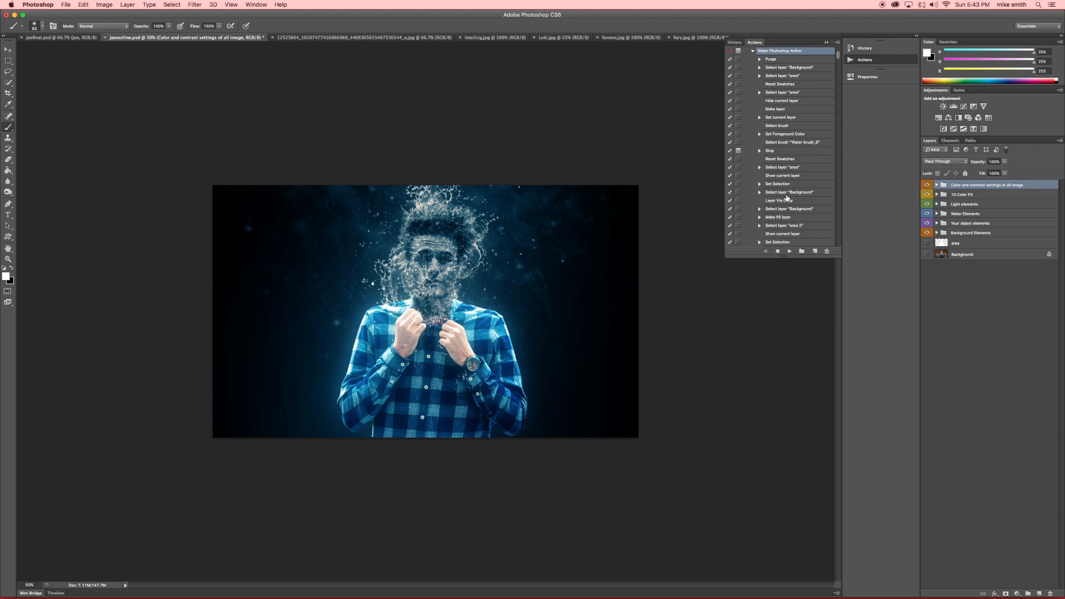
- Compare the generated water effect with the finished reference image and examine it up close
click(42, 38)
click(200, 37)
key(super+plus)
key(super+plus)
key(super+plus)
key(super+minus)
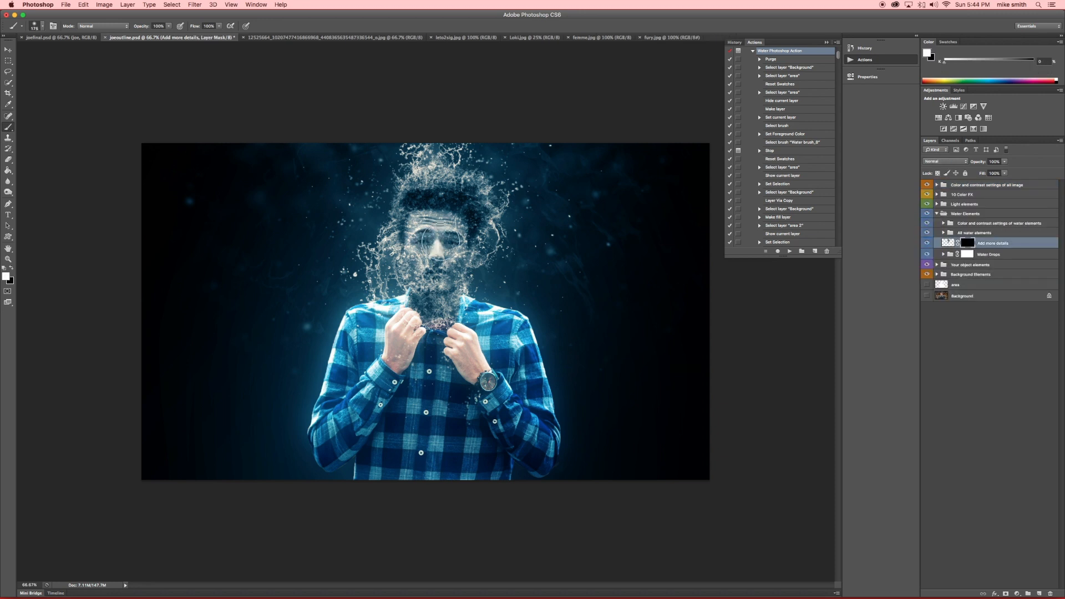
- Paint white on the Add more details layer mask over the face and hair to bring back facial detail
mouse_move(441, 241)
mouse_down()
mouse_move(488, 188)
mouse_move(463, 271)
mouse_move(392, 264)
mouse_move(481, 275)
mouse_move(399, 203)
mouse_move(406, 266)
mouse_move(471, 221)
mouse_move(562, 275)
mouse_move(402, 167)
mouse_up()
key(x)
key(x)
key(bracketleft)
key(bracketleft)
key(bracketleft)
key(bracketleft)
key(bracketleft)
drag(425, 236, 451, 241)
key(x)
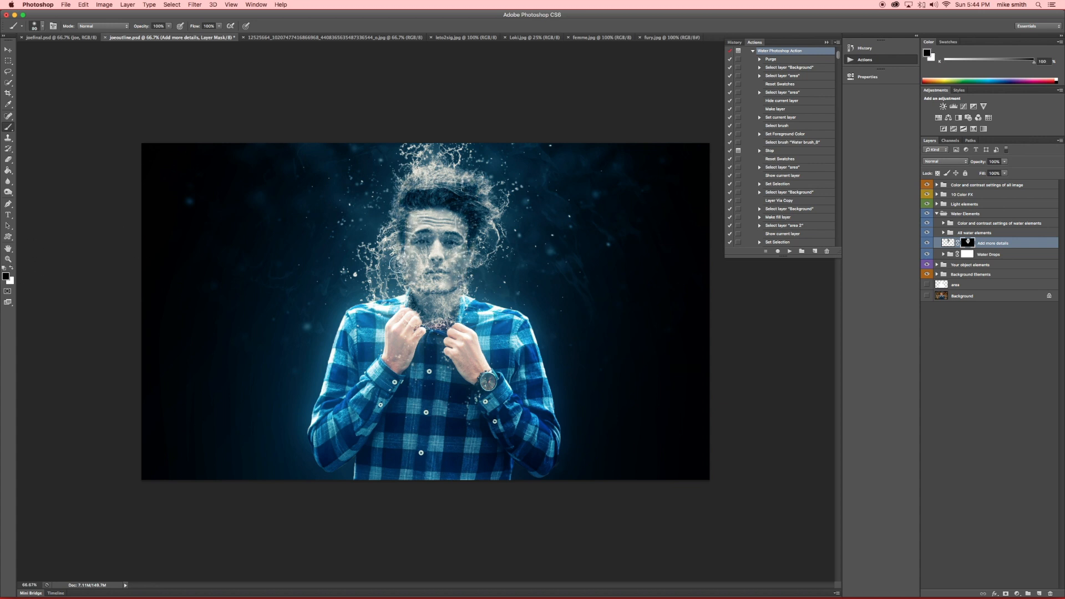
- Adjust the opacity of a layer nested inside the Water Elements group
click(943, 233)
click(943, 223)
click(1000, 379)
drag(1003, 161, 1004, 175)
click(937, 214)
- Show the Additional Light gradient layer in the Light elements group and lower its opacity
click(937, 194)
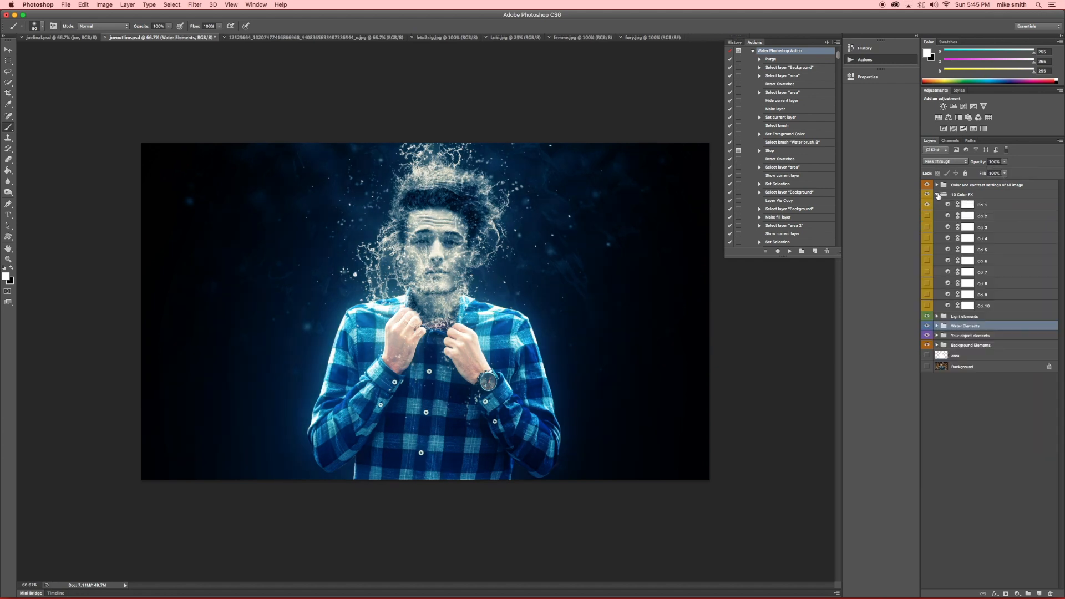
click(927, 316)
click(937, 195)
click(937, 204)
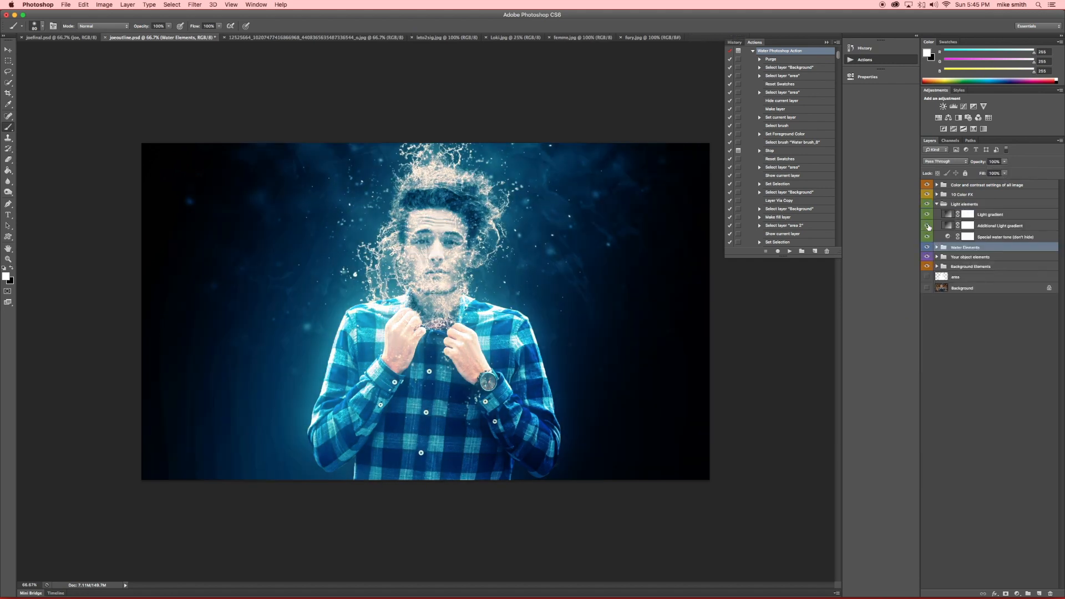
click(998, 225)
drag(1004, 161, 985, 173)
click(936, 203)
- Turn on the Add color tone to your object layer in the Your object elements group
click(936, 223)
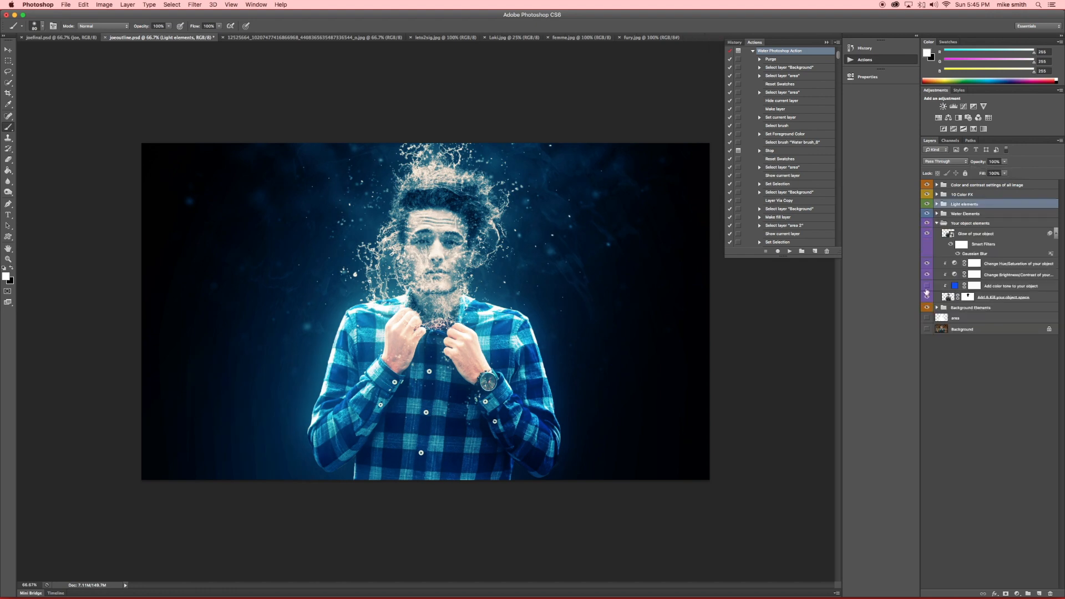
click(936, 223)
click(937, 194)
click(936, 194)
- Inspect the Background Elements group by switching one of its layers off and back on
click(937, 233)
click(944, 242)
click(927, 253)
click(927, 253)
click(937, 233)
- Adjust the first adjustment layer in the Color and contrast settings of all image group
click(937, 184)
click(998, 195)
double_click(947, 195)
drag(776, 117, 783, 120)
click(826, 71)
- Merge the visible effect groups into a single layer
click(937, 289)
right_click(980, 296)
click(1008, 319)
right_click(1008, 319)
click(957, 491)
- Delete all leftover layers so that only the merged image layer remains
click(985, 188)
key(Delete)
key(Delete)
key(Delete)
key(Delete)
key(Delete)
key(Delete)
key(Delete)
key(Delete)
key(Delete)
key(Delete)
key(Delete)
key(Delete)
key(Delete)
key(Delete)
click(985, 199)
key(Delete)
key(Delete)
key(Delete)
- Rename the merged layer with the subject's first name
double_click(982, 186)
text(JOE)
key(Return)
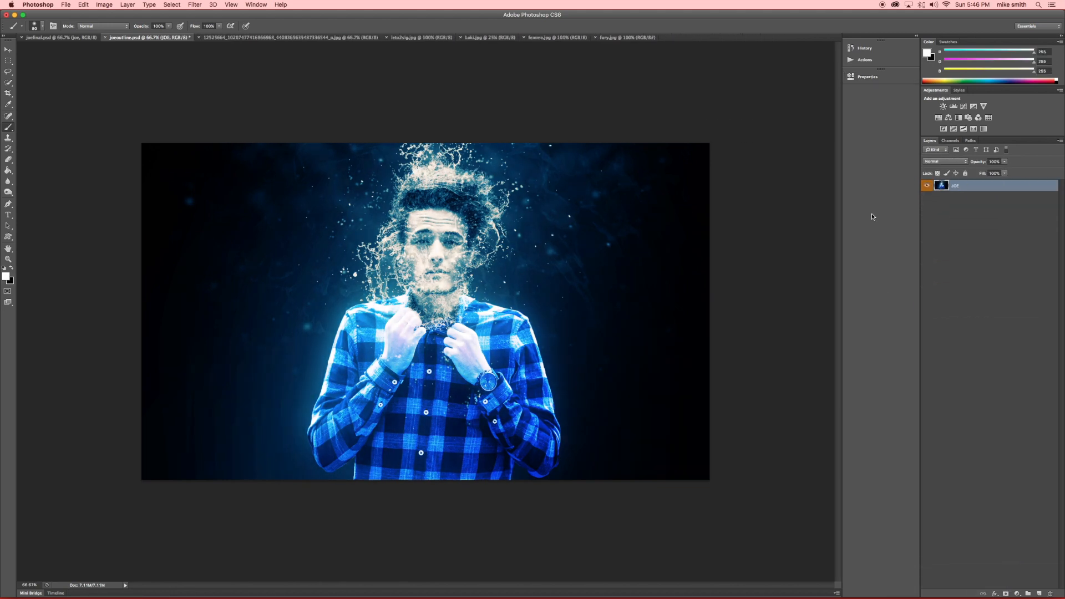
- Darken the side of the face and the area below the mouth using the Burn tool with a smaller brush
click(7, 192)
click(33, 200)
scroll(425, 208, up, 3)
key(bracketleft)
key(bracketleft)
key(bracketleft)
key(bracketleft)
key(bracketleft)
key(bracketleft)
key(bracketleft)
key(bracketleft)
key(bracketleft)
key(bracketleft)
key(bracketleft)
key(bracketleft)
key(bracketleft)
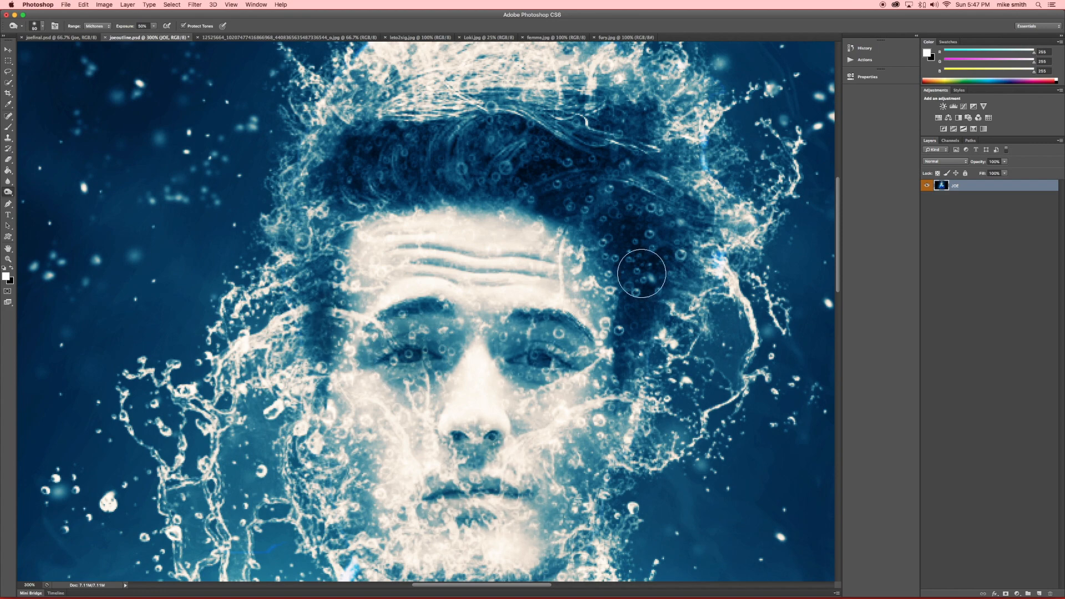
scroll(368, 402, down, 5)
drag(366, 362, 373, 411)
drag(398, 486, 549, 484)
- Lighten both eyes using the Dodge tool with a small brush
click(9, 192)
click(33, 193)
key(bracketleft)
key(bracketleft)
key(bracketleft)
key(bracketleft)
key(bracketleft)
key(bracketleft)
key(bracketleft)
key(bracketleft)
key(bracketleft)
key(bracketleft)
key(bracketleft)
key(bracketleft)
key(bracketleft)
key(bracketleft)
key(bracketleft)
click(412, 259)
click(538, 265)
scroll(414, 255, down, 3)
scroll(524, 261, up, 1)
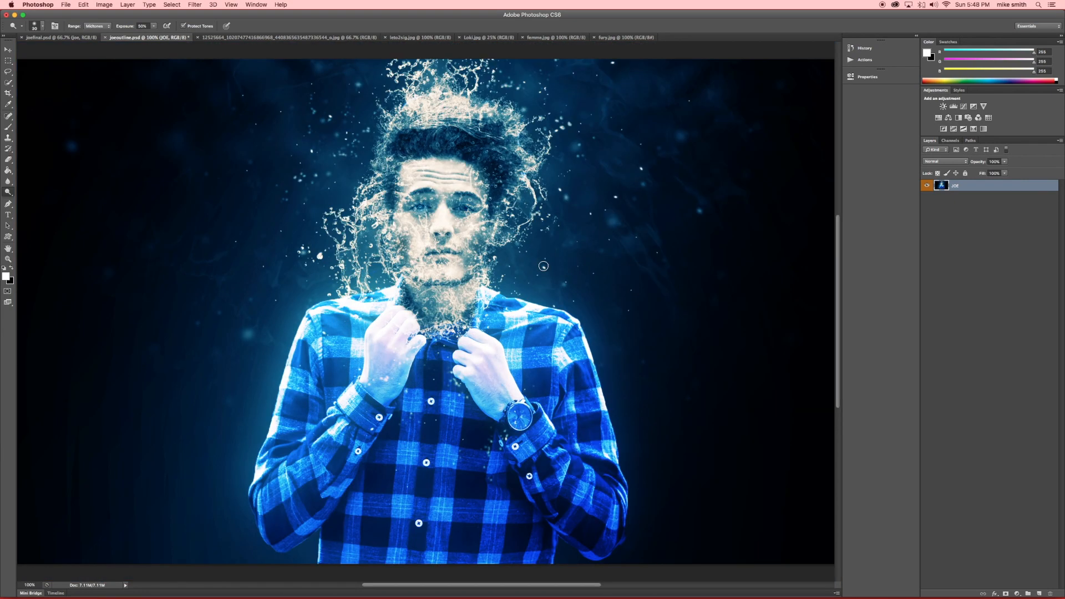